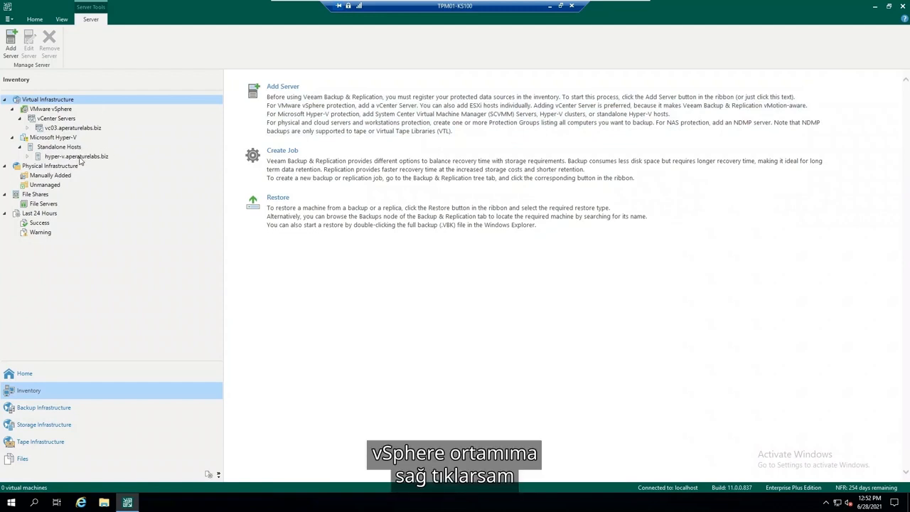
Review the name and credentials settings of the vCenter server vc03.aperaturelabs.biz and leave them without applying changes
{"action": "left_click", "coordinate": [81, 129]}
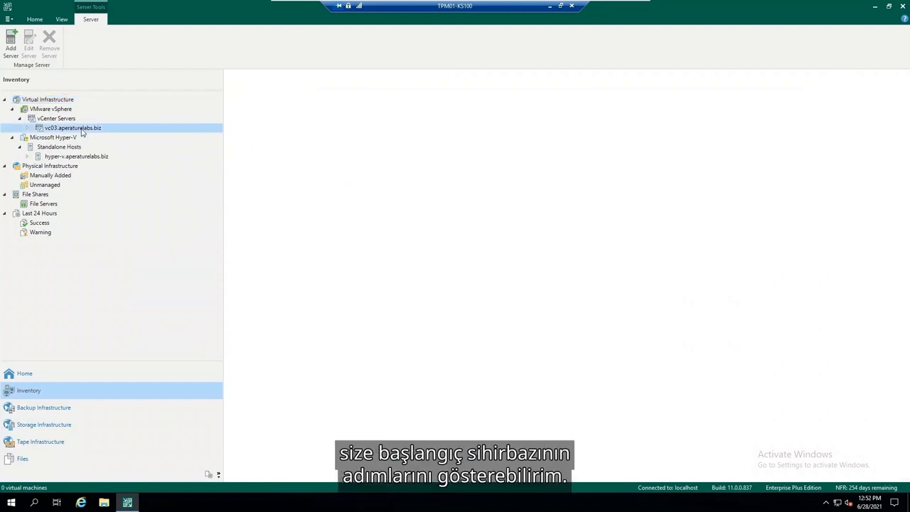
{"action": "right_click", "coordinate": [82, 130]}
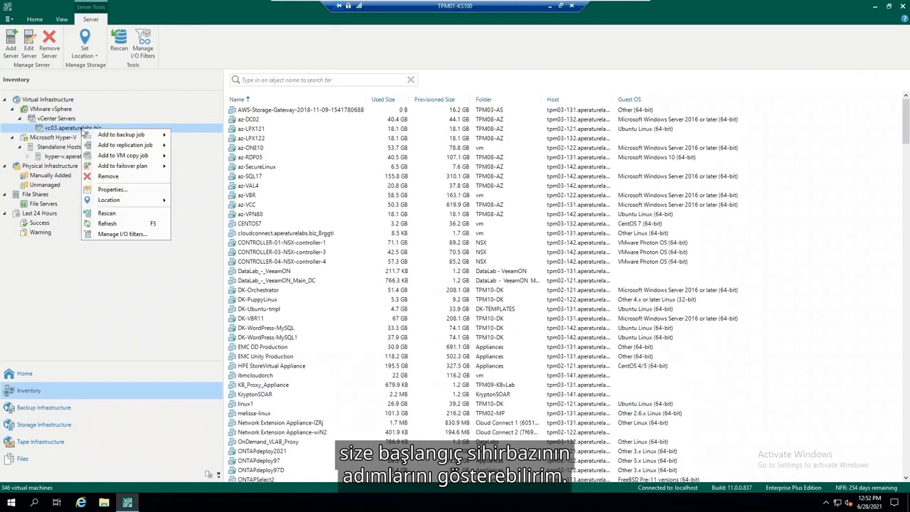
{"action": "left_click", "coordinate": [146, 187]}
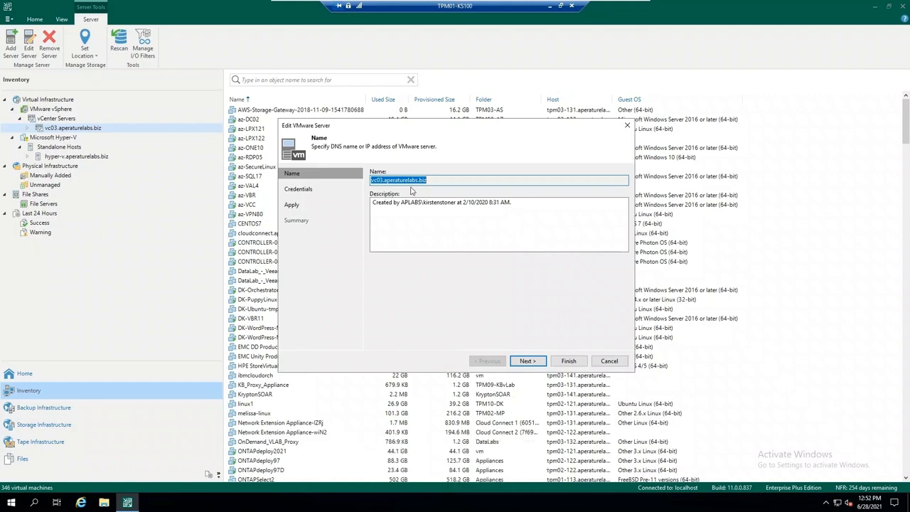
{"action": "left_click", "coordinate": [299, 189]}
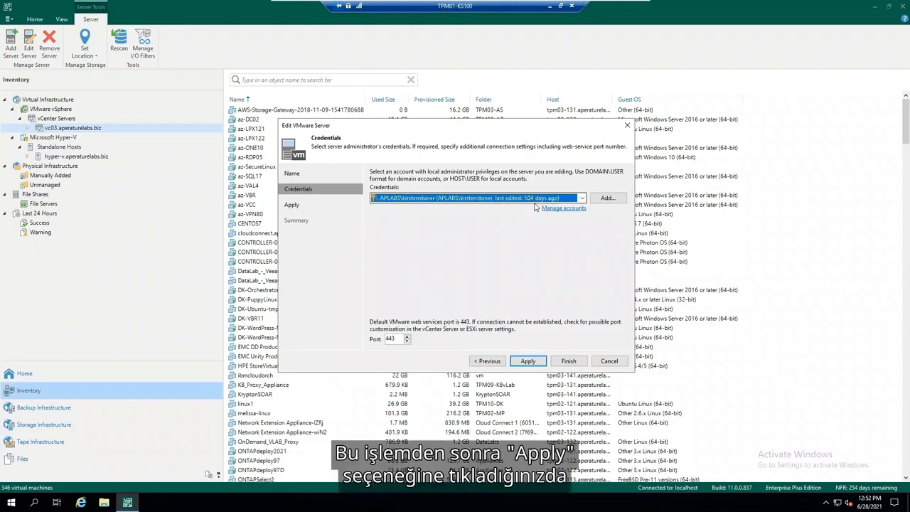
{"action": "left_click", "coordinate": [616, 362]}
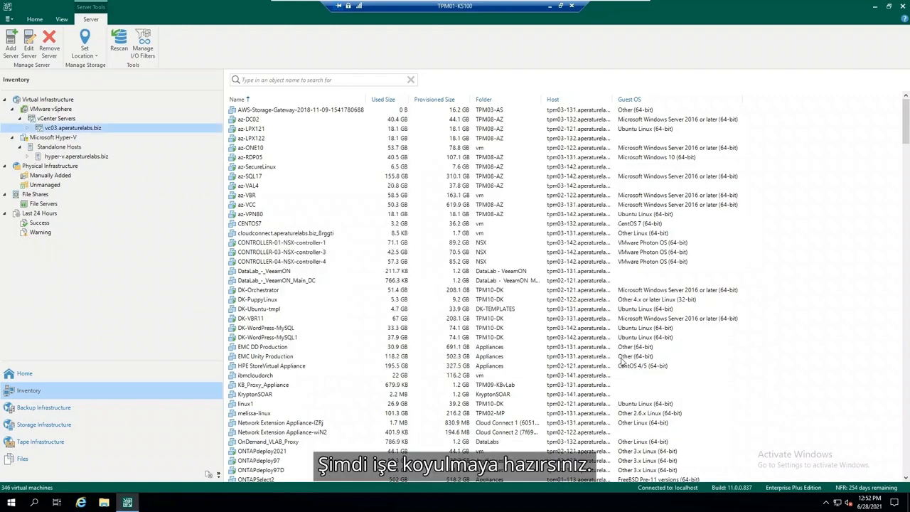
Show the storage types offered for a new backup repository in the backup infrastructure and cancel without adding one
{"action": "left_click", "coordinate": [150, 412]}
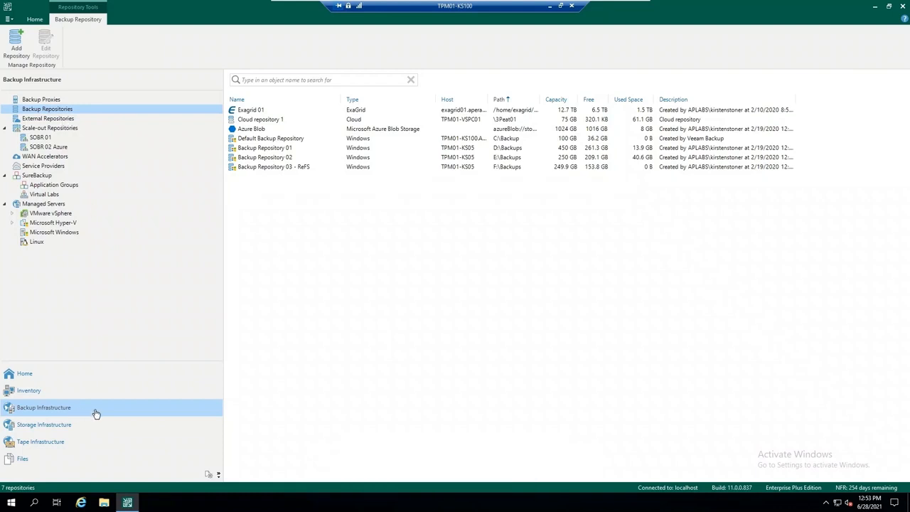
{"action": "left_click", "coordinate": [16, 44]}
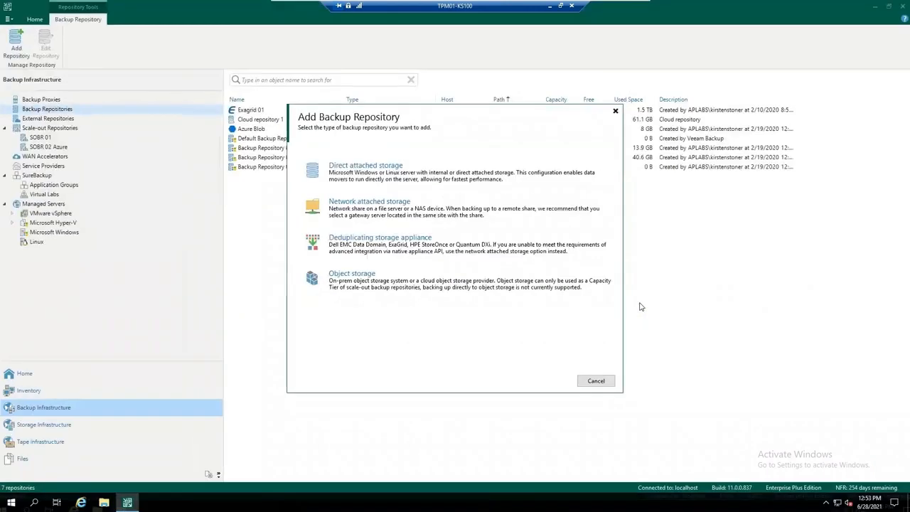
{"action": "left_click", "coordinate": [603, 382]}
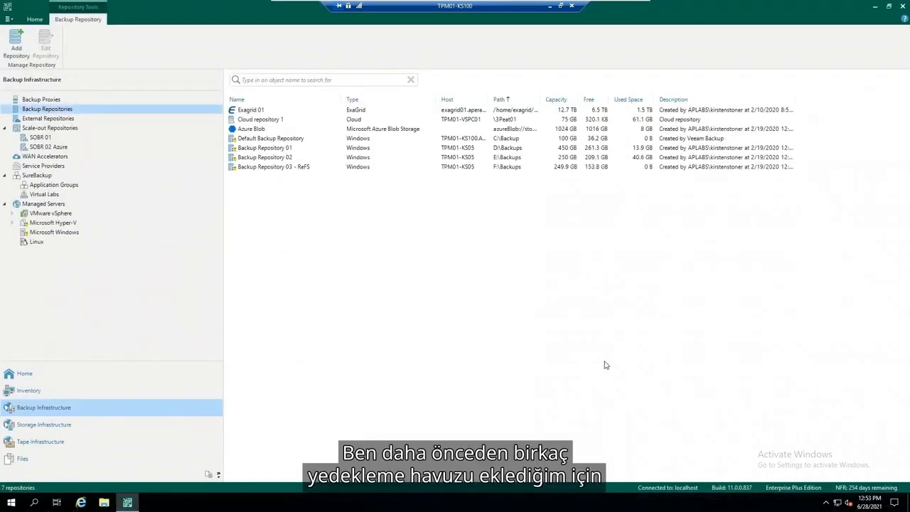
Open the properties of Backup Repository 01 and populate the volume list of its repository server
{"action": "right_click", "coordinate": [311, 152]}
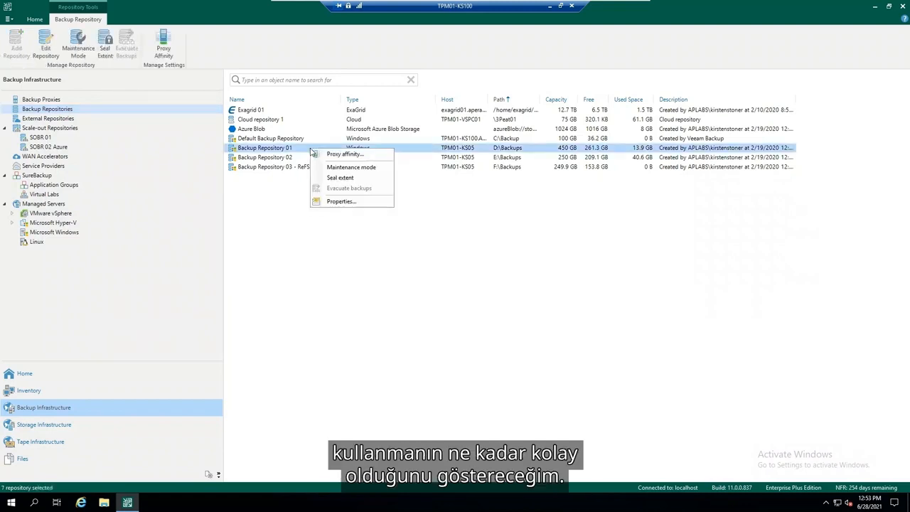
{"action": "left_click", "coordinate": [385, 201]}
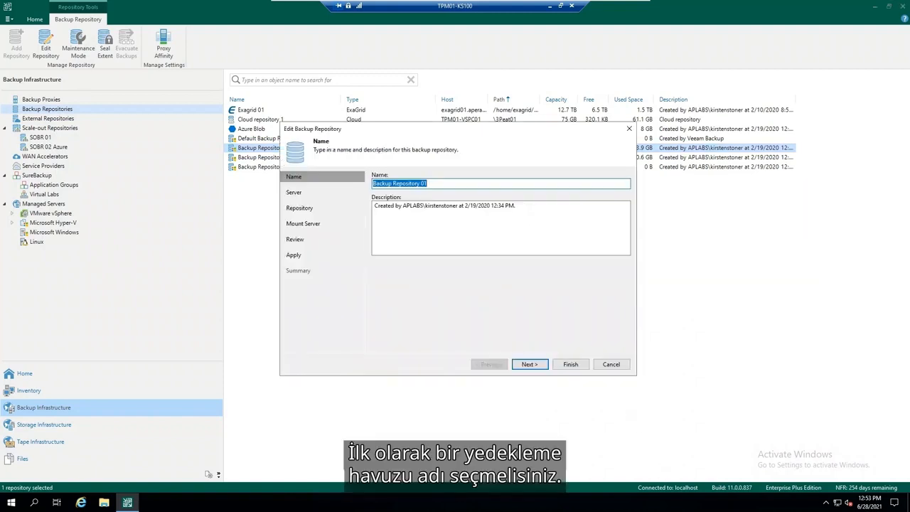
{"action": "left_click", "coordinate": [445, 184]}
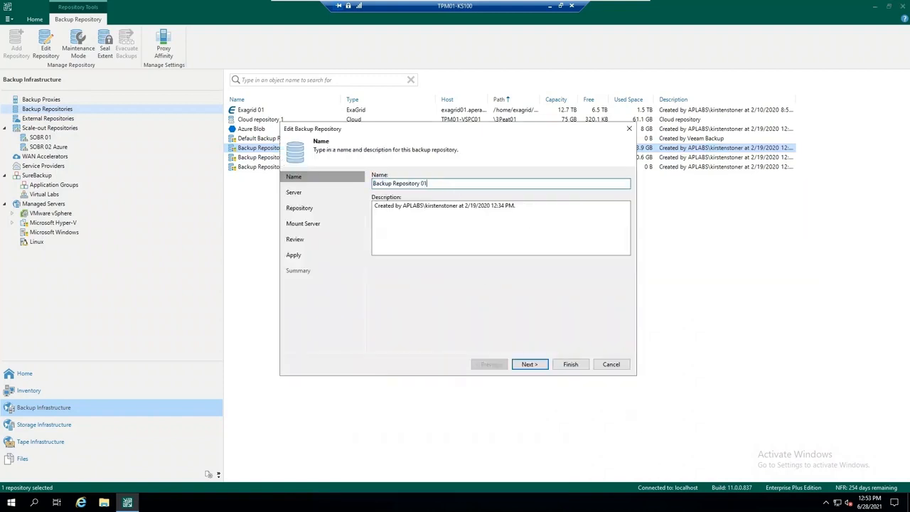
{"action": "left_click", "coordinate": [295, 192]}
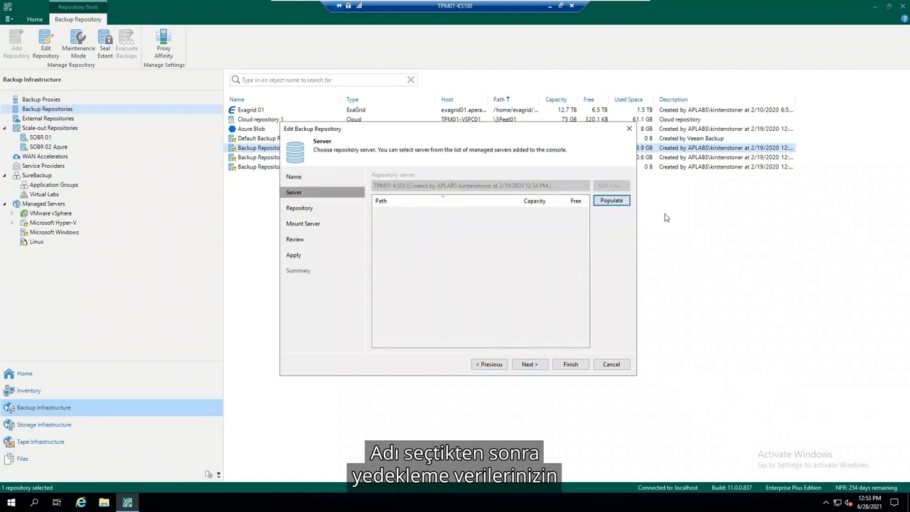
{"action": "left_click", "coordinate": [612, 200]}
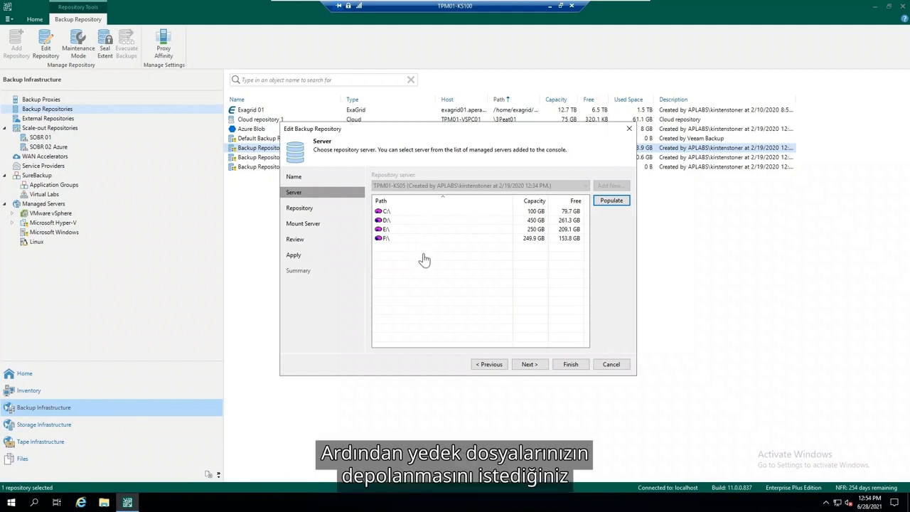
Retrieve the capacity and free space of the repository's folder and view its storage compatibility settings without changing them
{"action": "left_click", "coordinate": [529, 364]}
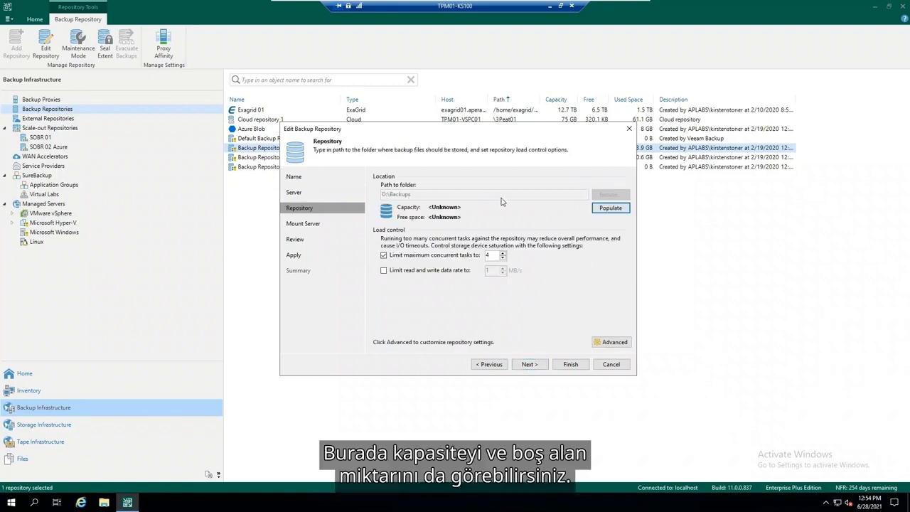
{"action": "left_click", "coordinate": [604, 207]}
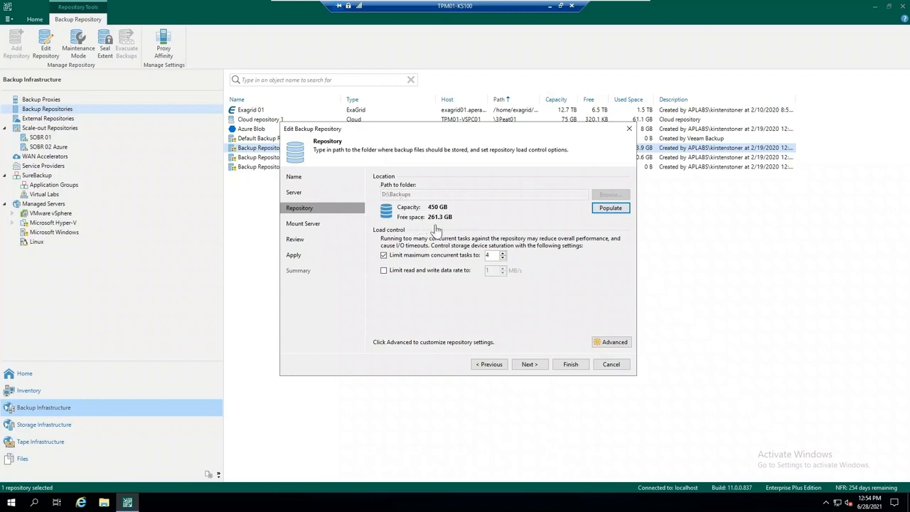
{"action": "left_click", "coordinate": [621, 342]}
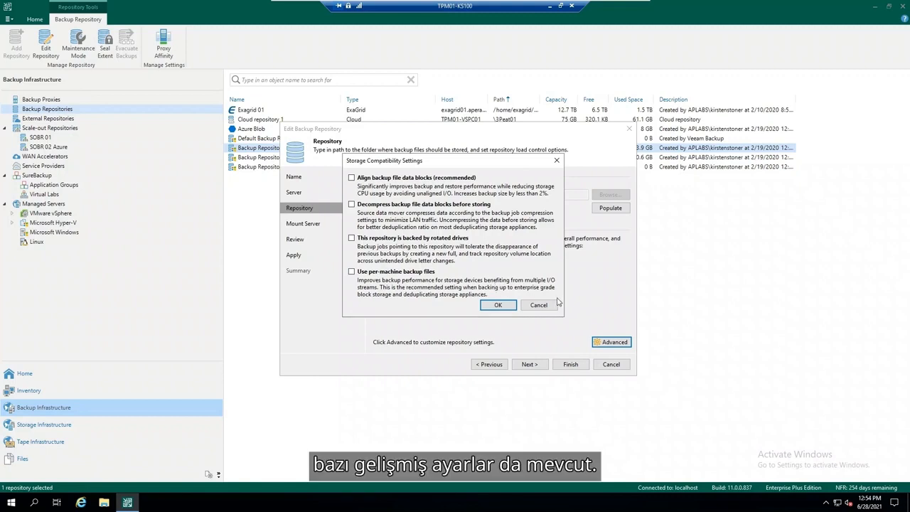
{"action": "left_click", "coordinate": [542, 305]}
Accept the volume without fast cloning, keep the mount server settings, and apply and finish the Backup Repository 01 configuration
{"action": "left_click", "coordinate": [289, 225]}
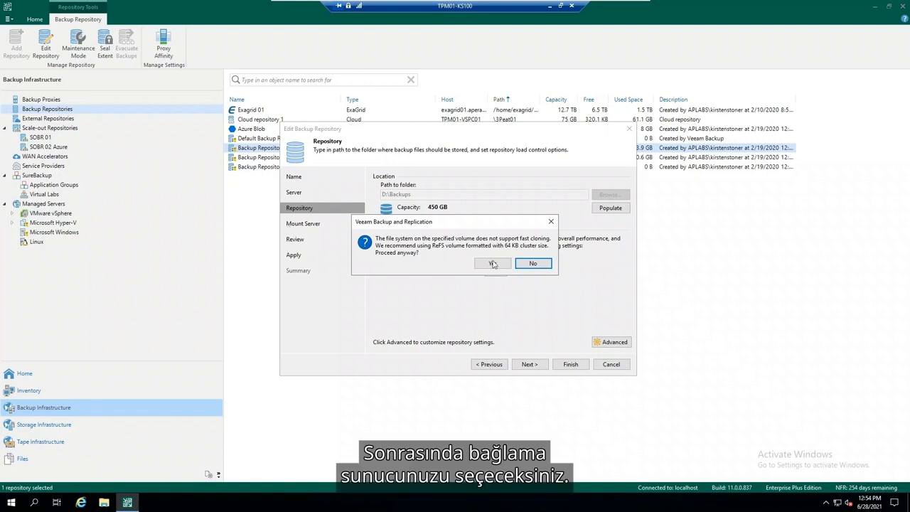
{"action": "left_click", "coordinate": [493, 264]}
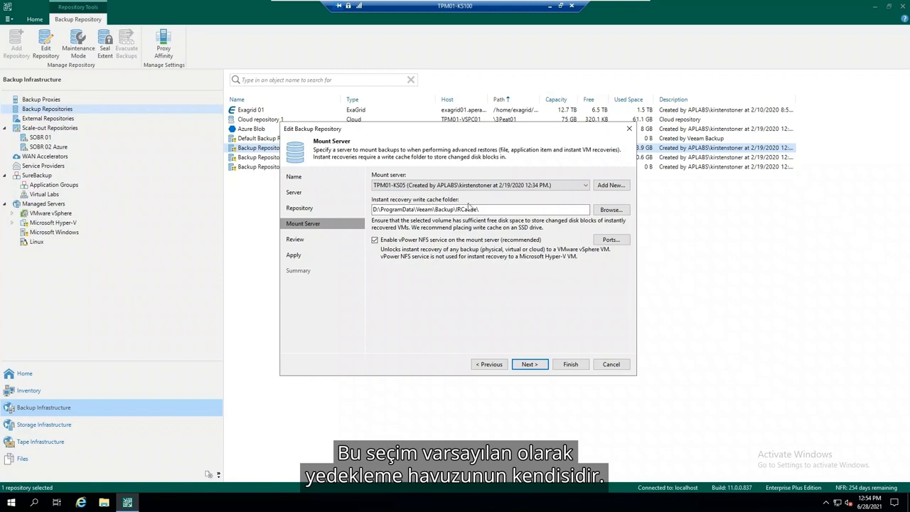
{"action": "left_click", "coordinate": [294, 242]}
{"action": "left_click", "coordinate": [293, 256]}
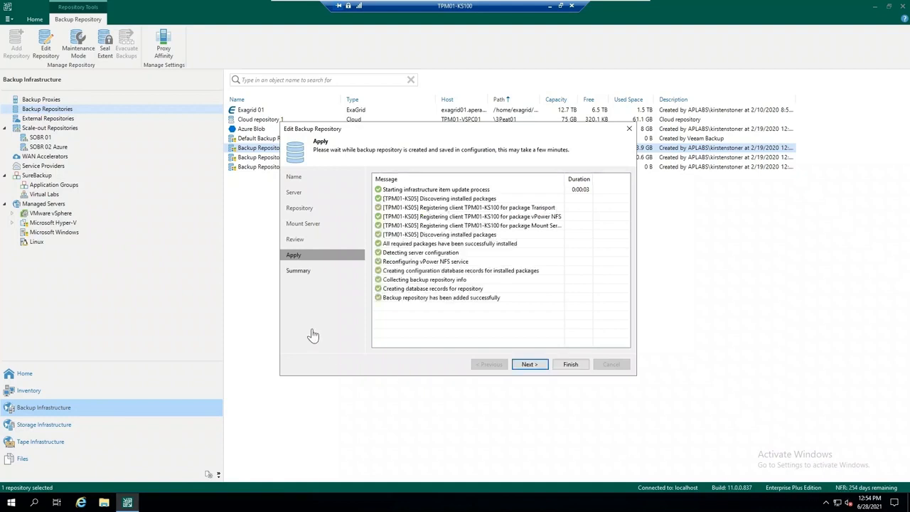
{"action": "left_click", "coordinate": [530, 366]}
{"action": "left_click", "coordinate": [570, 365]}
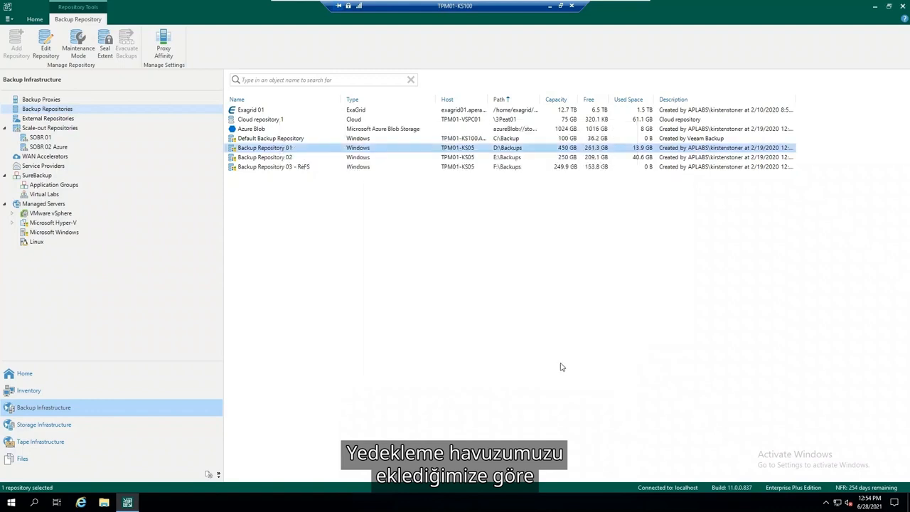
Look at the virtual machine backup job options and open the existing job Example 01 - VMware VMs for editing
{"action": "left_click", "coordinate": [82, 379]}
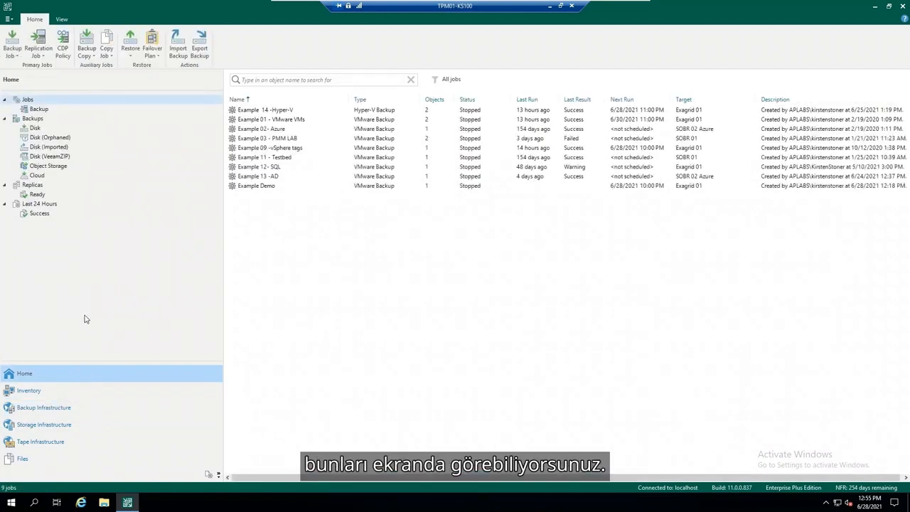
{"action": "left_click", "coordinate": [10, 54]}
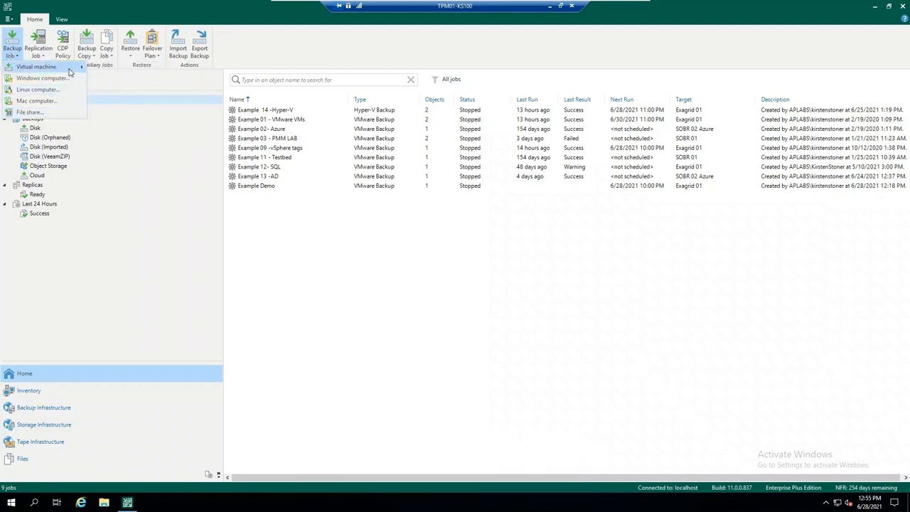
{"action": "mouse_move", "coordinate": [70, 72]}
{"action": "left_click", "coordinate": [158, 67]}
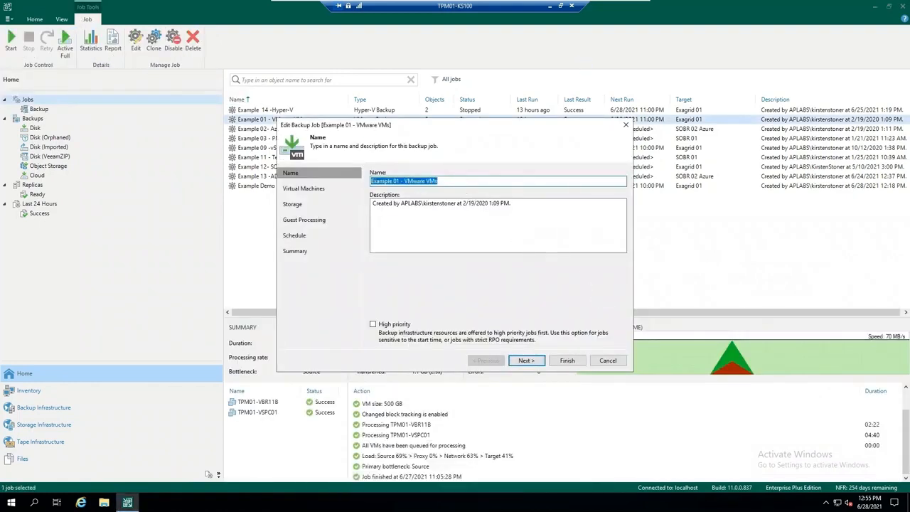
{"action": "left_click", "coordinate": [439, 181]}
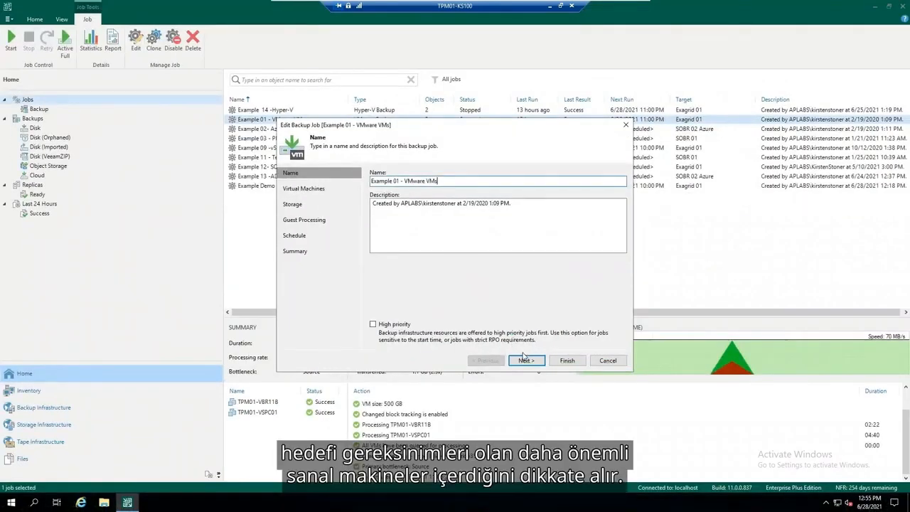
Check the virtual machines TPM01-VBR11B and TPM01-VSPC01 included in the backup job
{"action": "left_click", "coordinate": [560, 369]}
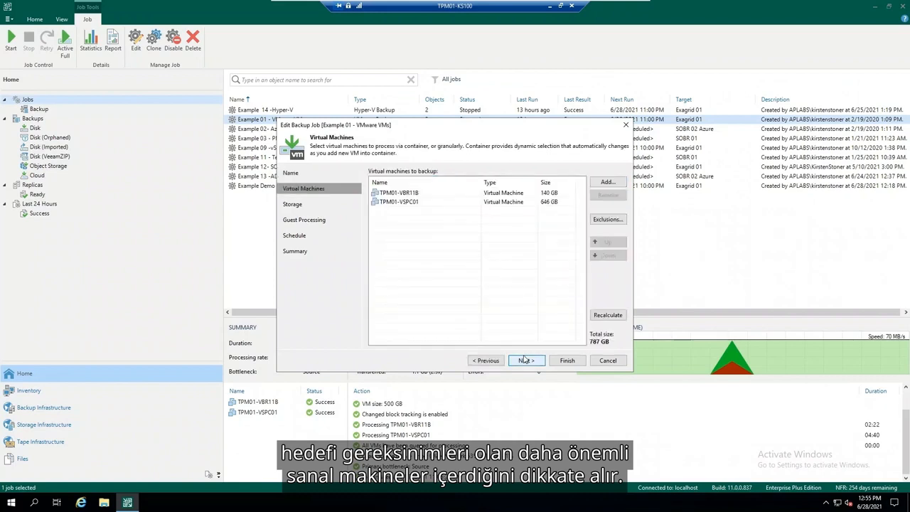
{"action": "left_click", "coordinate": [470, 193]}
{"action": "left_click", "coordinate": [465, 204]}
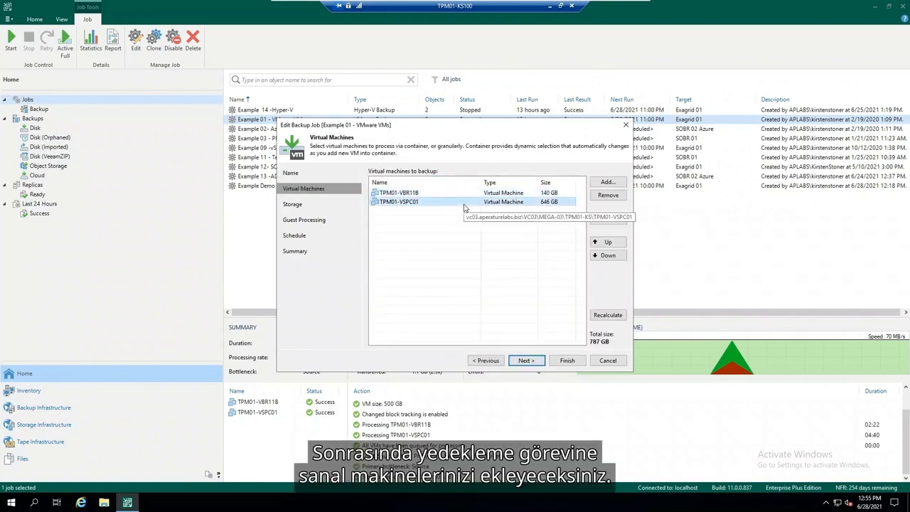
Select Exagrid 01 as the backup repository in the job's storage settings
{"action": "left_click", "coordinate": [535, 362]}
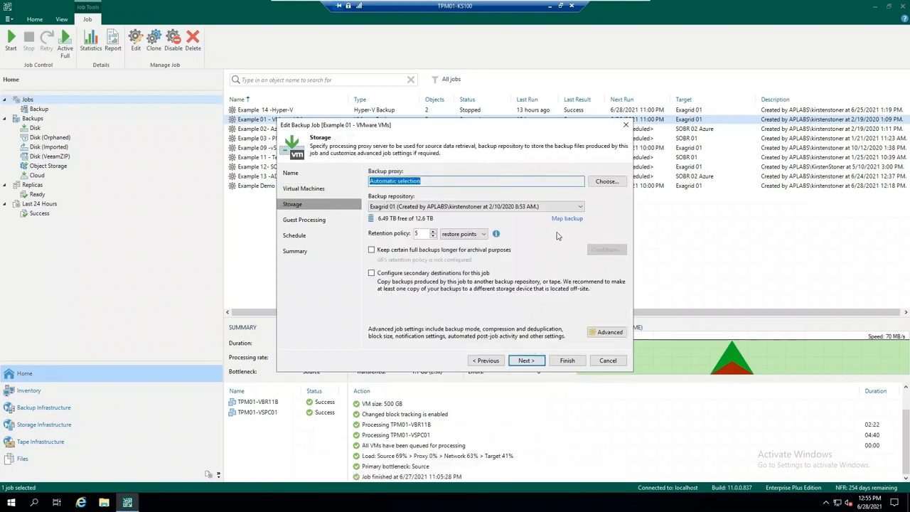
{"action": "left_click", "coordinate": [578, 207]}
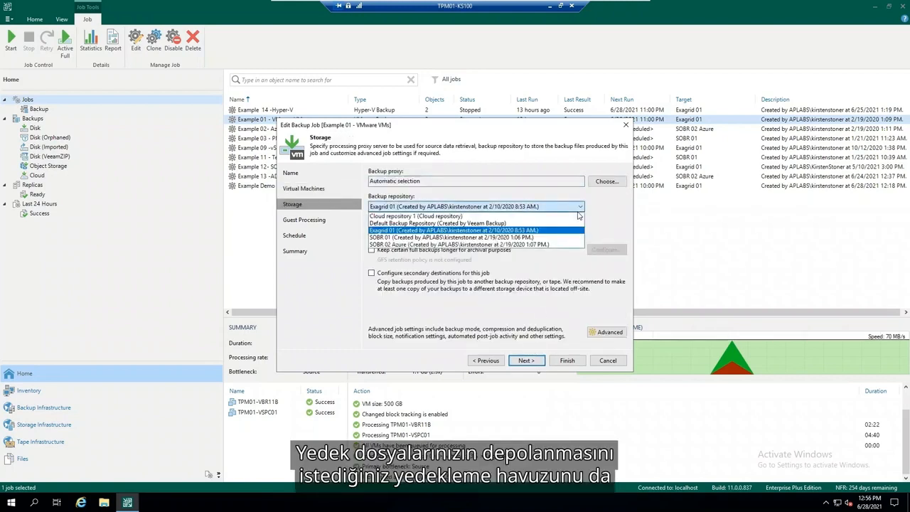
{"action": "left_click", "coordinate": [563, 231]}
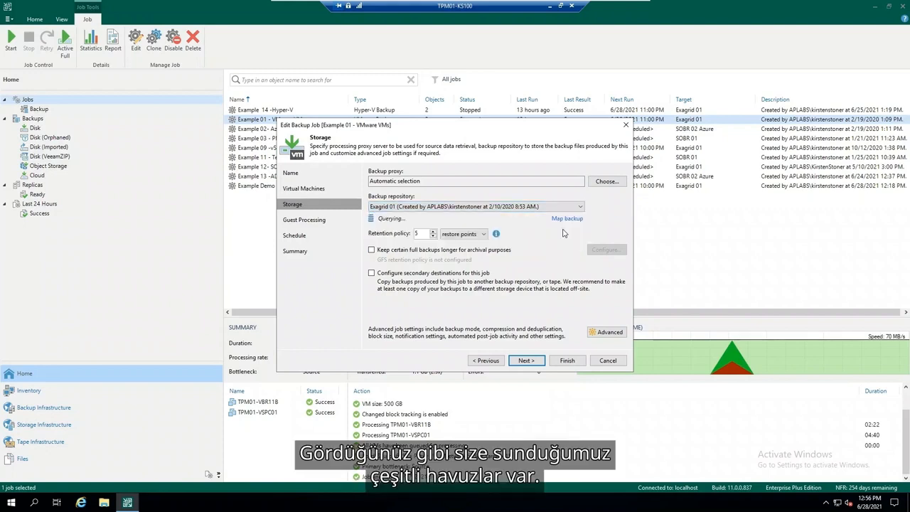
View the GFS options for keeping certain full backups longer for archival purposes, leaving that option disabled
{"action": "left_click", "coordinate": [371, 250]}
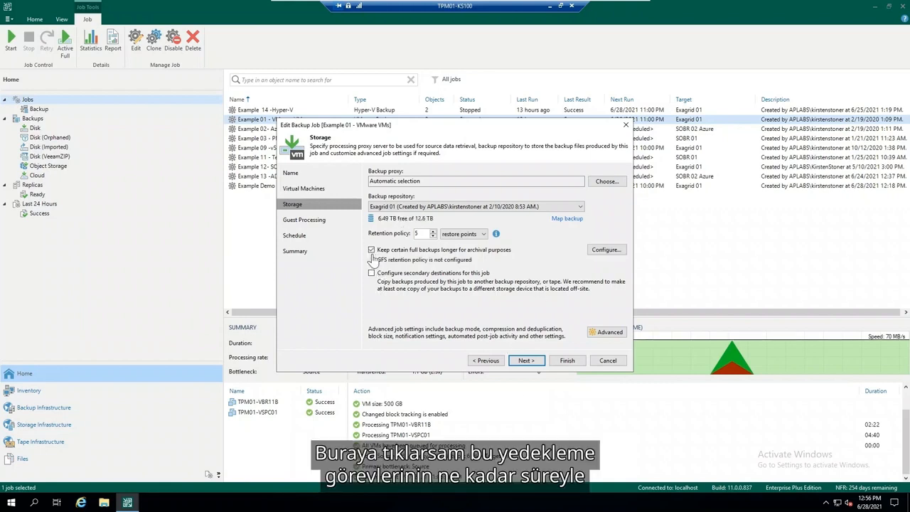
{"action": "left_click", "coordinate": [606, 249]}
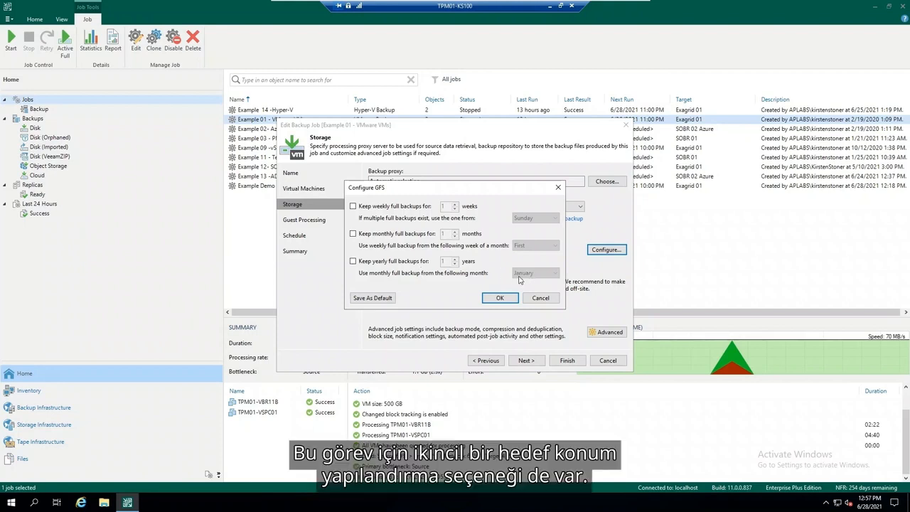
{"action": "left_click", "coordinate": [552, 304]}
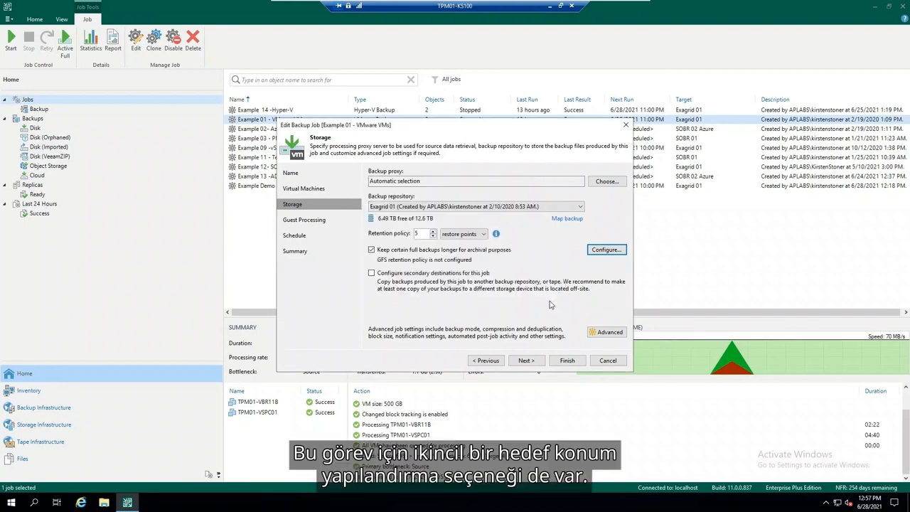
{"action": "left_click", "coordinate": [372, 249]}
Keep the job's guest processing options and credentials and proceed to its schedule settings
{"action": "left_click", "coordinate": [526, 360]}
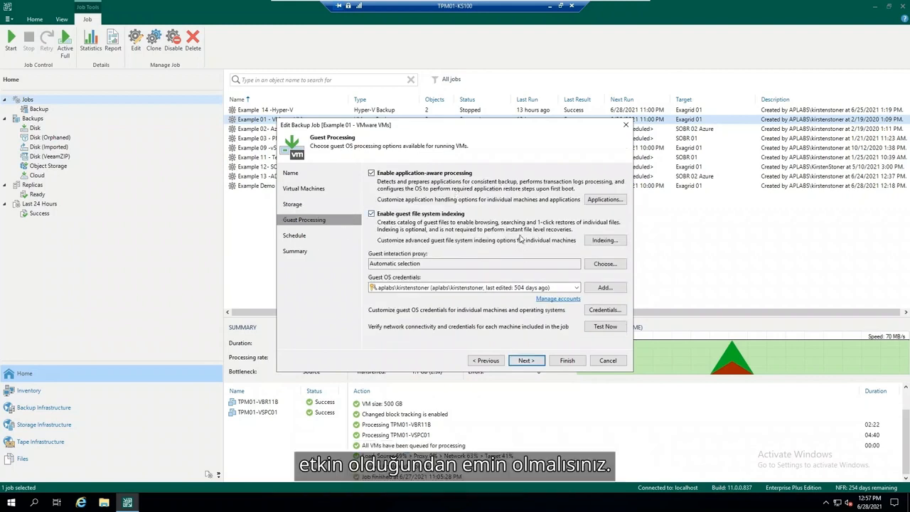
{"action": "mouse_move", "coordinate": [571, 290]}
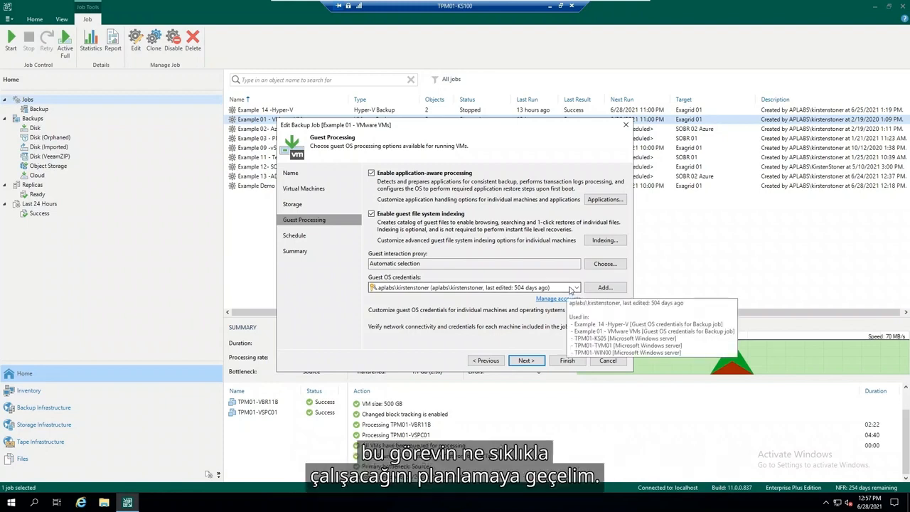
{"action": "left_click", "coordinate": [527, 361]}
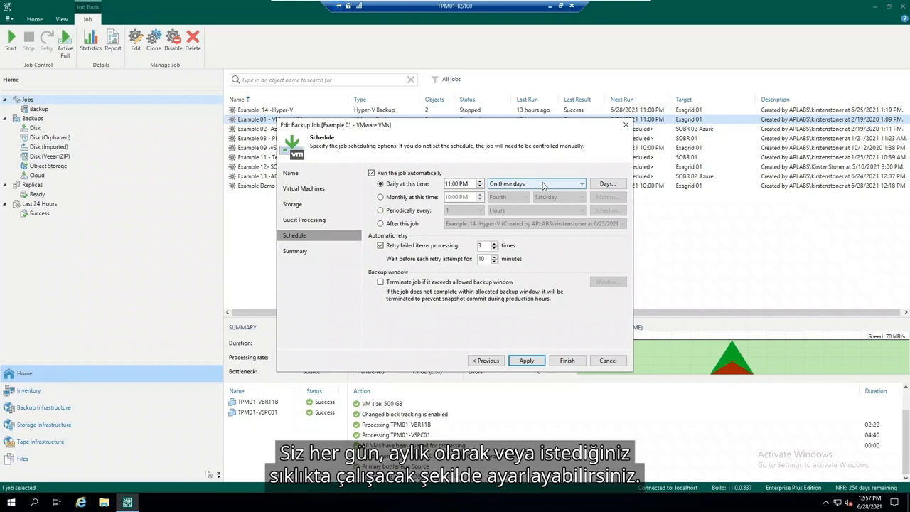
Keep the job's daily 11:00 PM schedule and automatic retry options, and save the backup job
{"action": "left_click", "coordinate": [527, 360]}
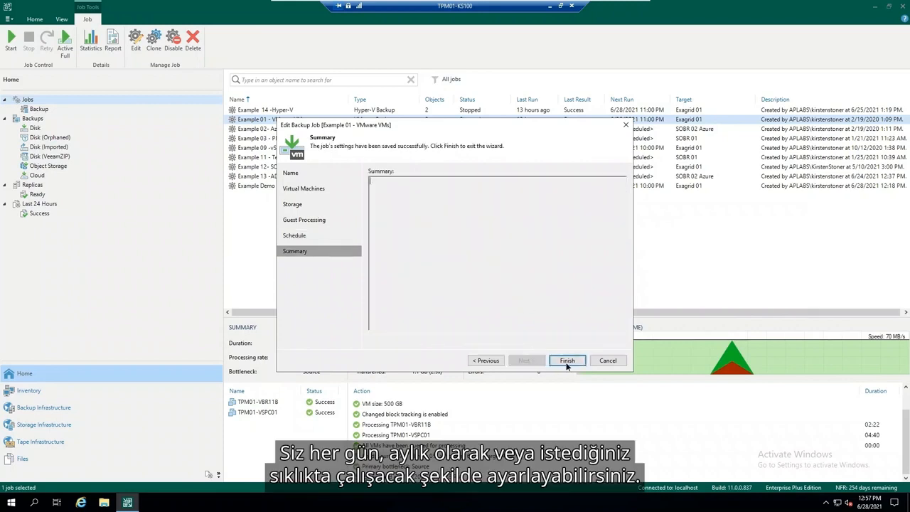
{"action": "left_click", "coordinate": [567, 361]}
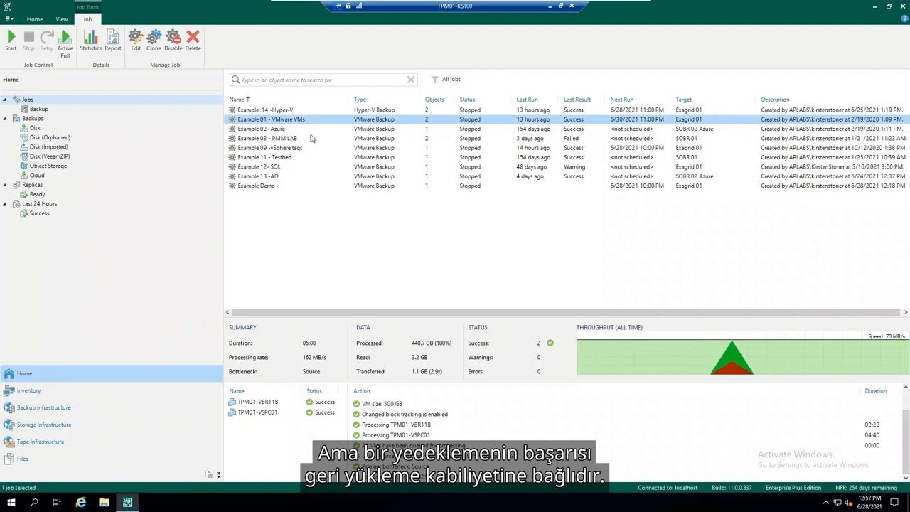
Start a VMware vSphere restore from backup, choosing entire VM restore with Instant Recovery
{"action": "left_click", "coordinate": [34, 21]}
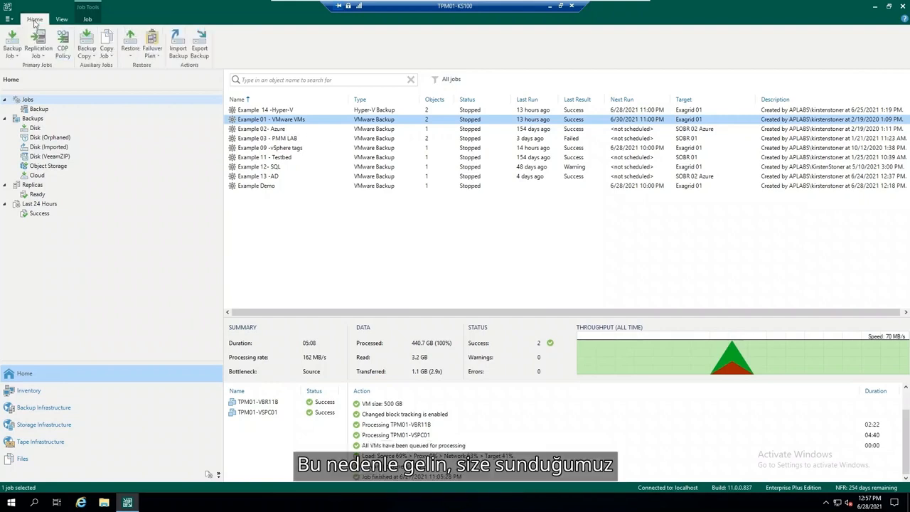
{"action": "left_click", "coordinate": [132, 45]}
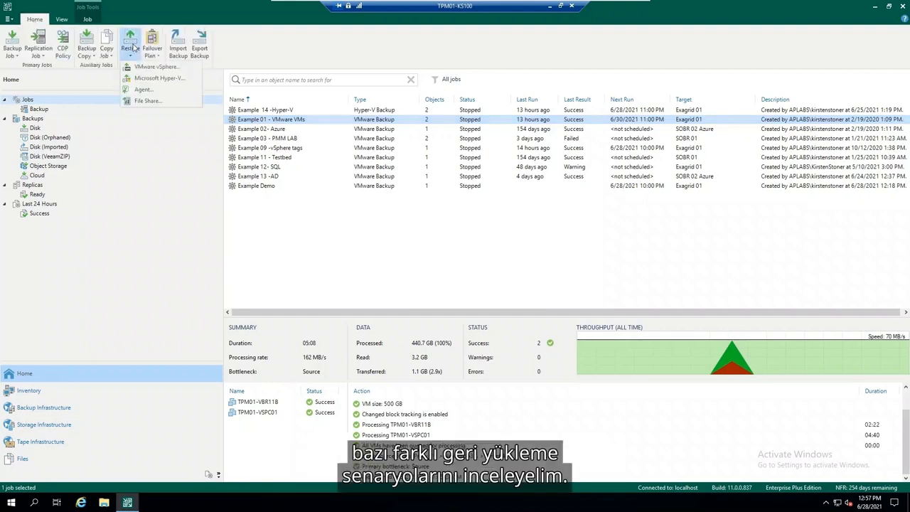
{"action": "left_click", "coordinate": [190, 68]}
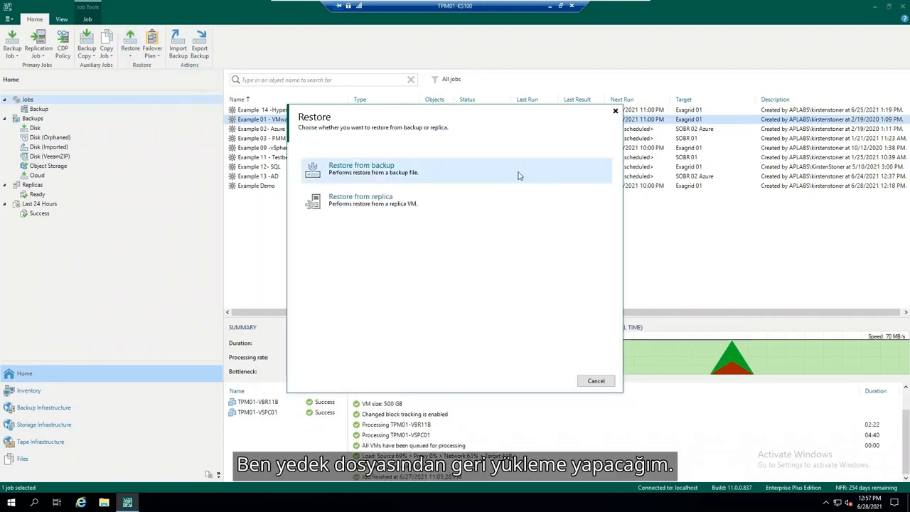
{"action": "left_click", "coordinate": [476, 167]}
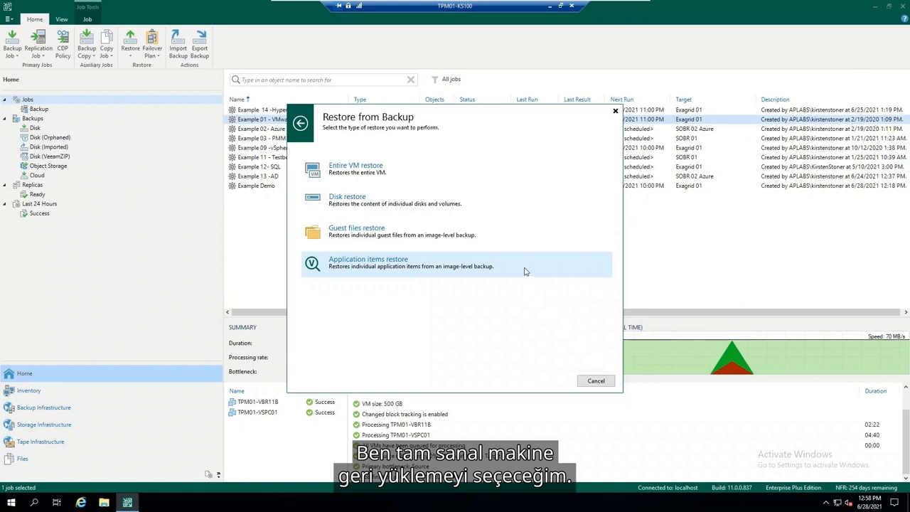
{"action": "left_click", "coordinate": [504, 168]}
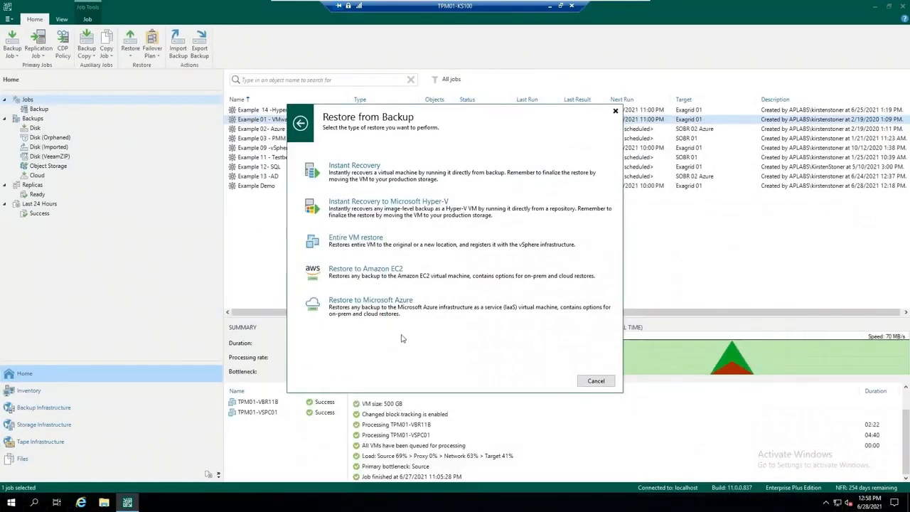
{"action": "left_click", "coordinate": [410, 181]}
Add the virtual machine TPM01-VBR11B from the Example 01 VMware backup as the machine to restore
{"action": "left_click", "coordinate": [608, 200]}
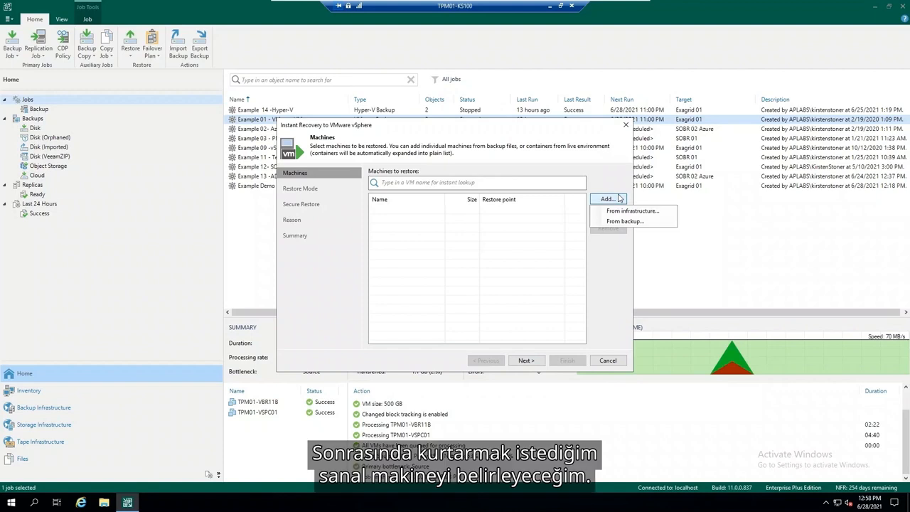
{"action": "left_click", "coordinate": [625, 221]}
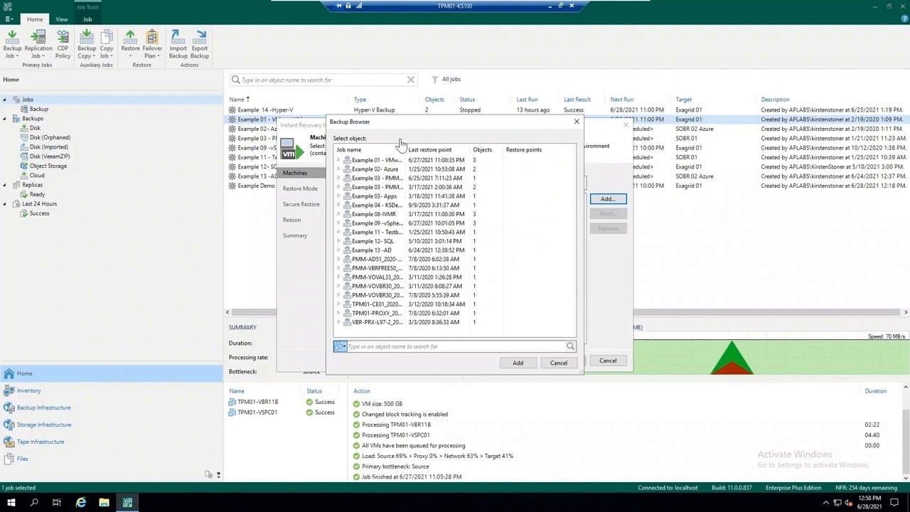
{"action": "left_click", "coordinate": [340, 160]}
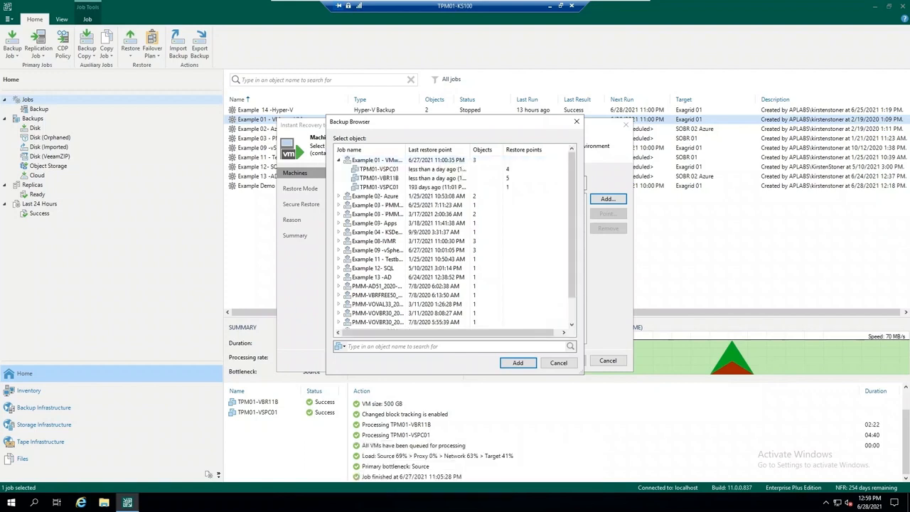
{"action": "left_click", "coordinate": [378, 178]}
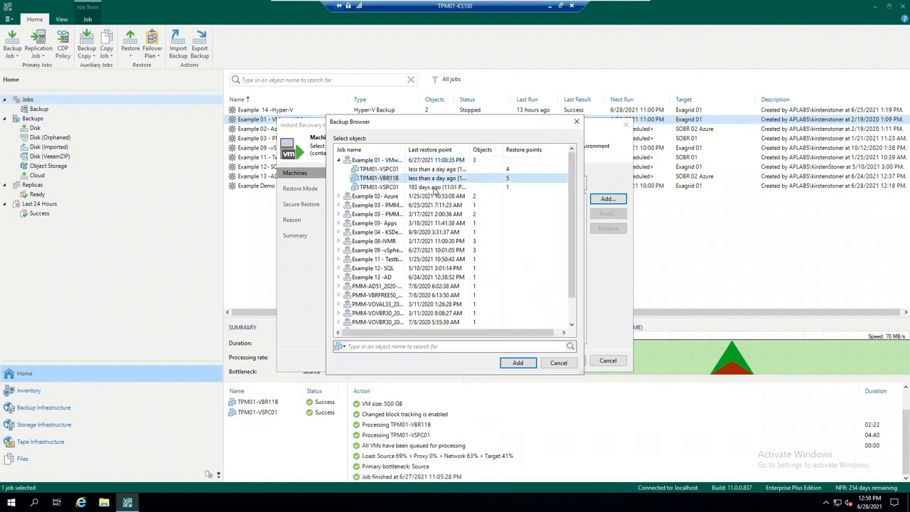
{"action": "left_click", "coordinate": [519, 364]}
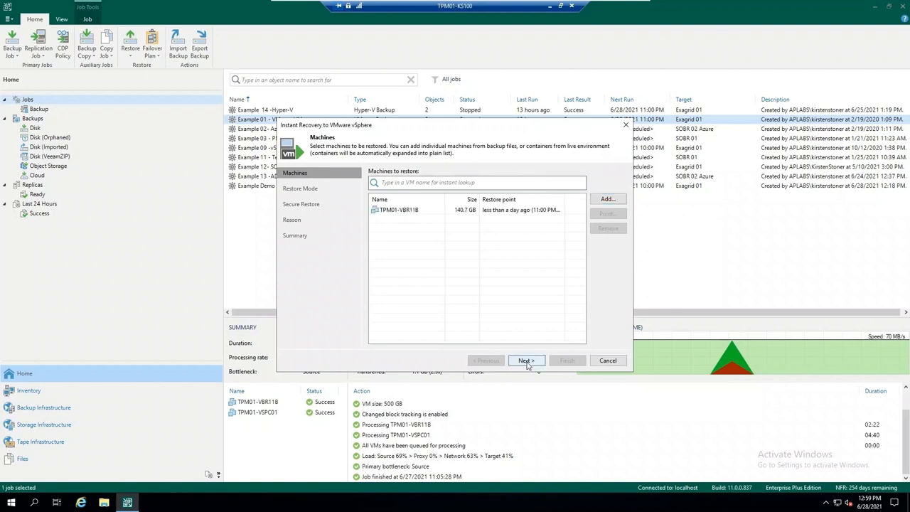
Keep restoring to the original location with VM tags, and leave the pre-restore malware scan disabled
{"action": "left_click", "coordinate": [525, 362]}
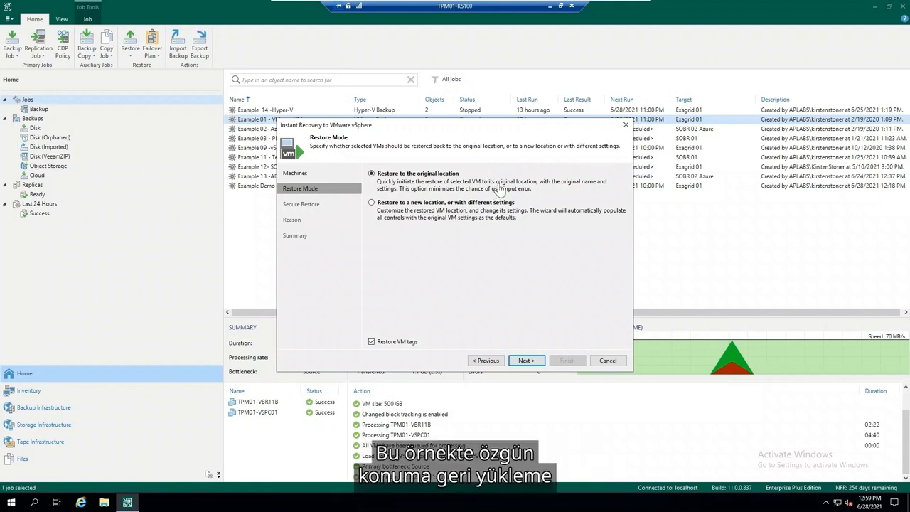
{"action": "left_click", "coordinate": [520, 364]}
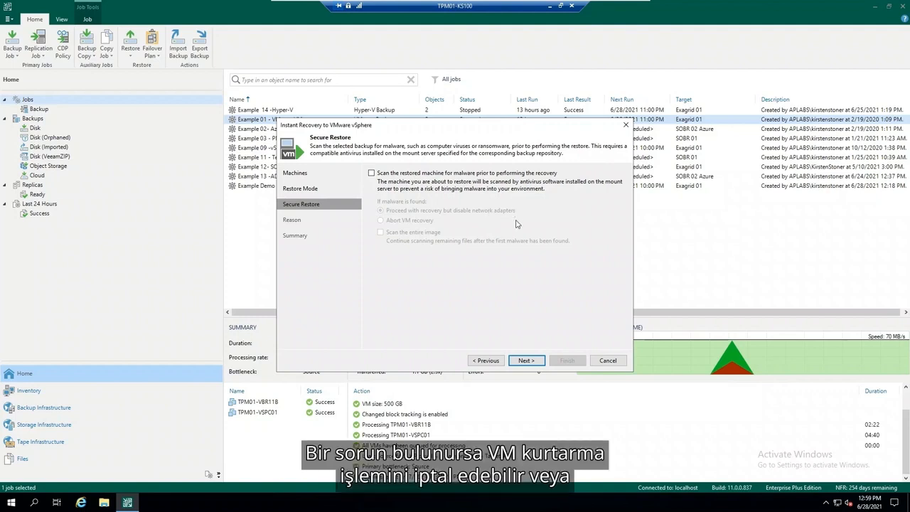
{"action": "left_click", "coordinate": [529, 362]}
Enter a short restore reason and start the instant recovery, with the VM connected to the network and powered on after restoring
{"action": "type", "text": "t"}
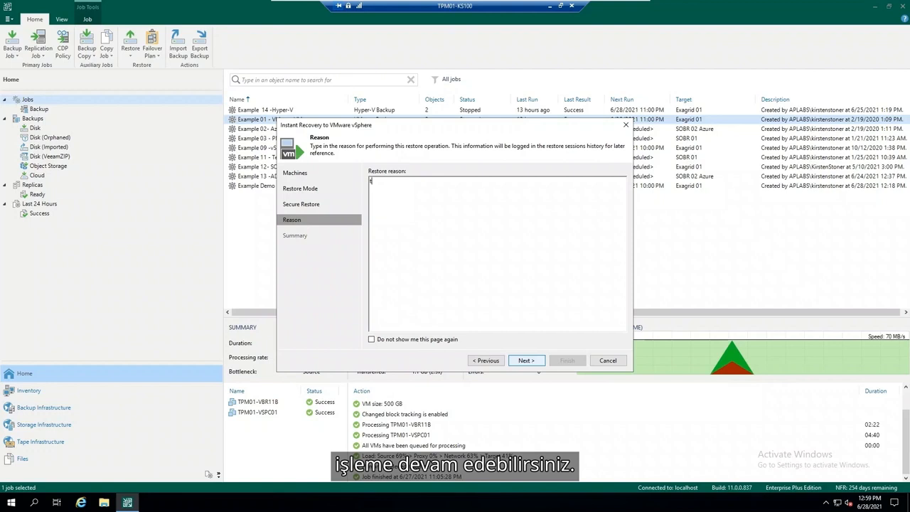
{"action": "type", "text": "st"}
{"action": "left_click", "coordinate": [531, 362]}
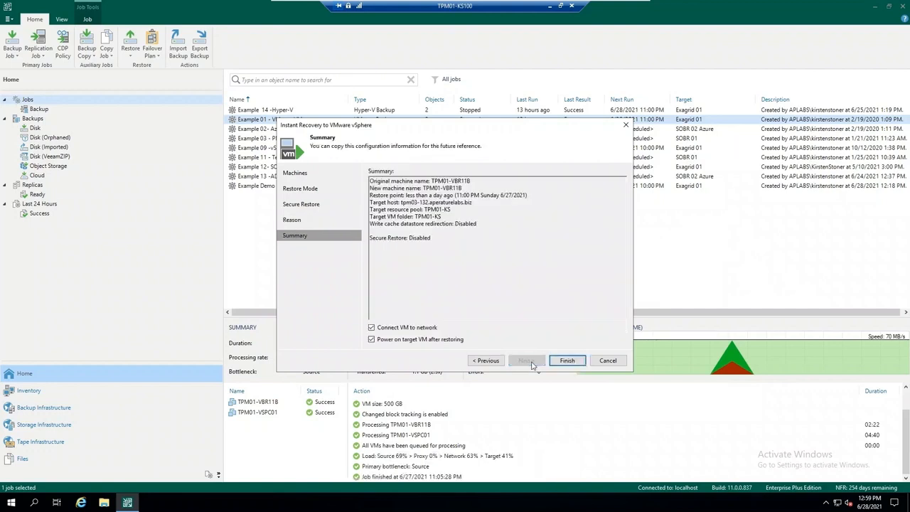
{"action": "left_click", "coordinate": [568, 362]}
{"action": "left_click", "coordinate": [480, 264]}
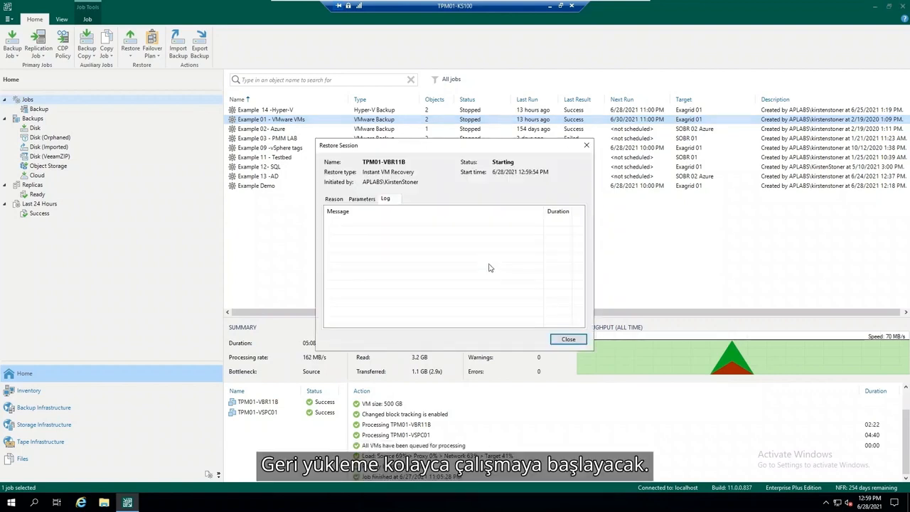